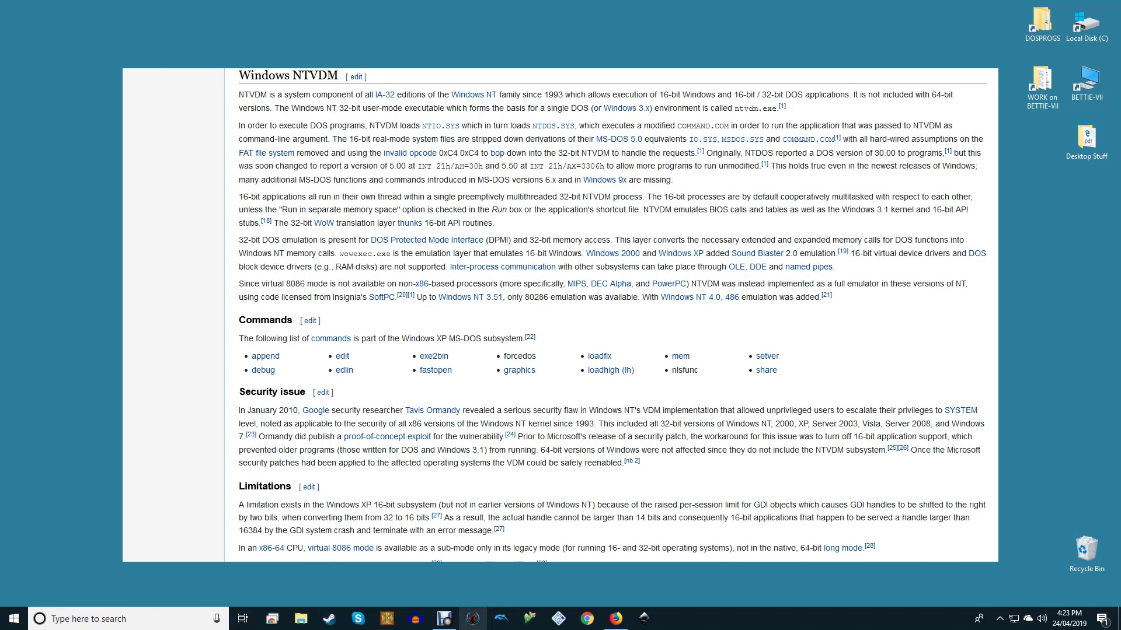
scroll(612, 315, up, 2)
scroll(613, 315, down, 2)
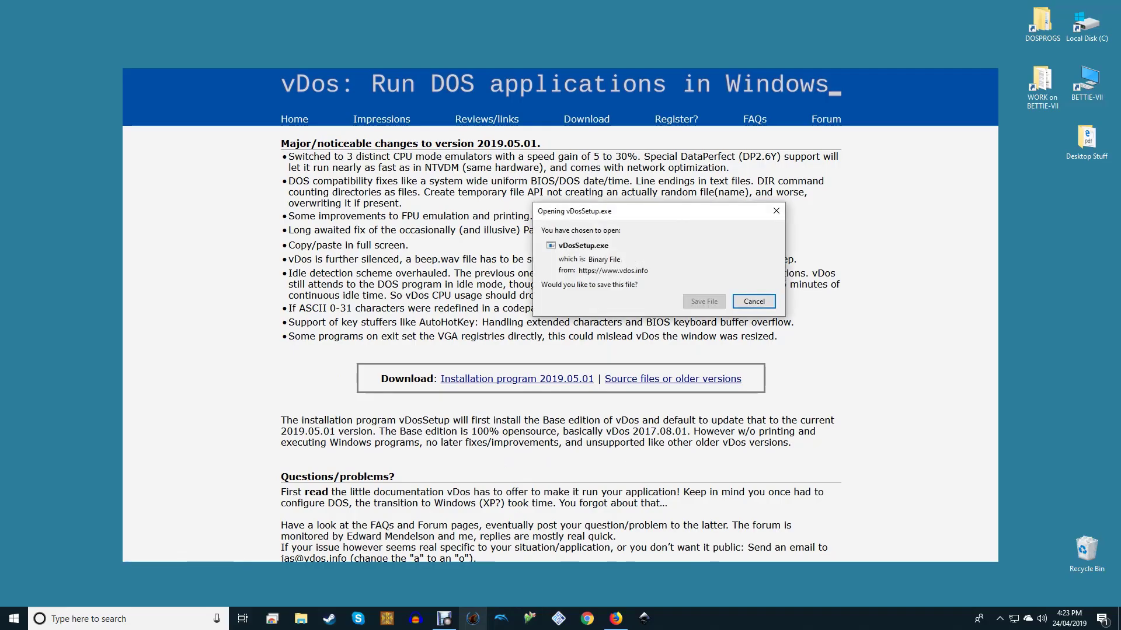
Save vDosSetup.exe to the Downloads folder and launch the installer from there.
click(704, 301)
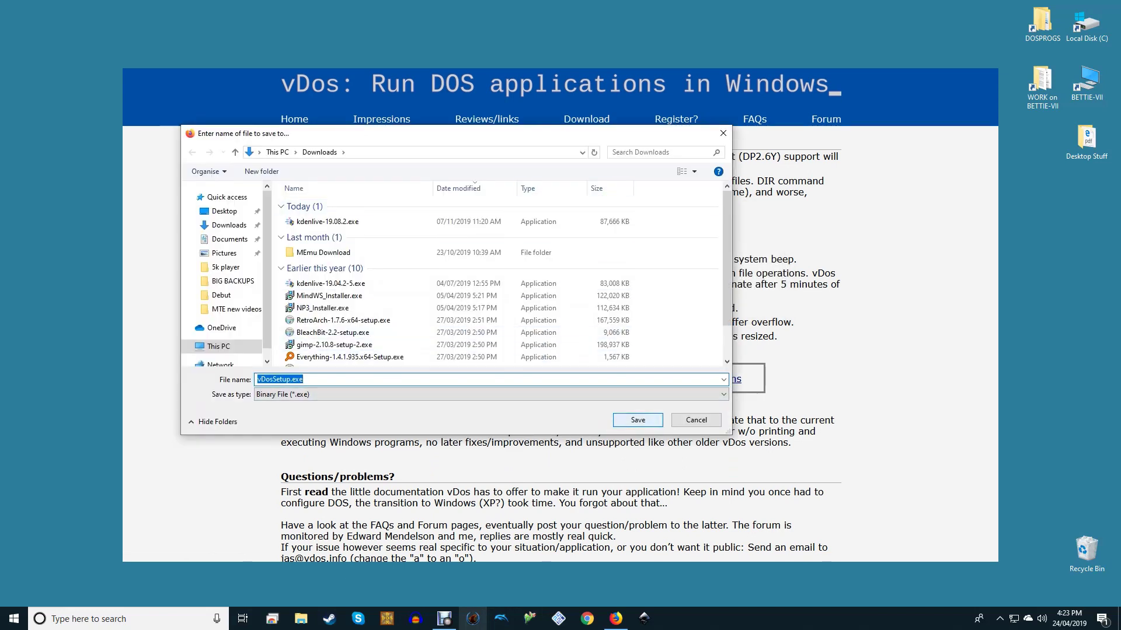
key(Return)
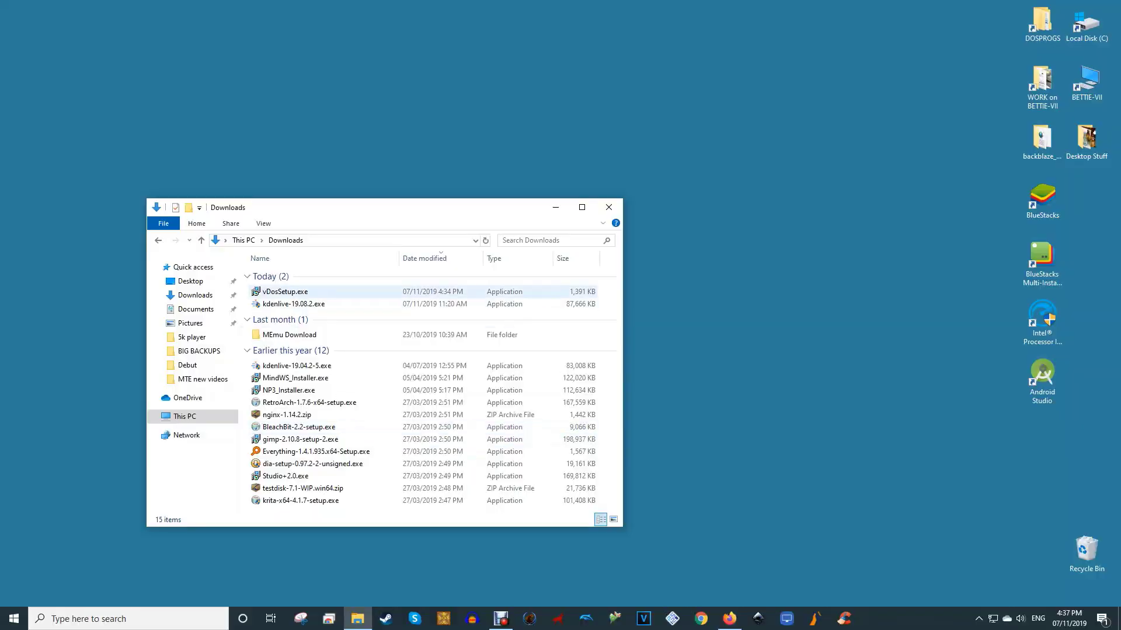
click(285, 292)
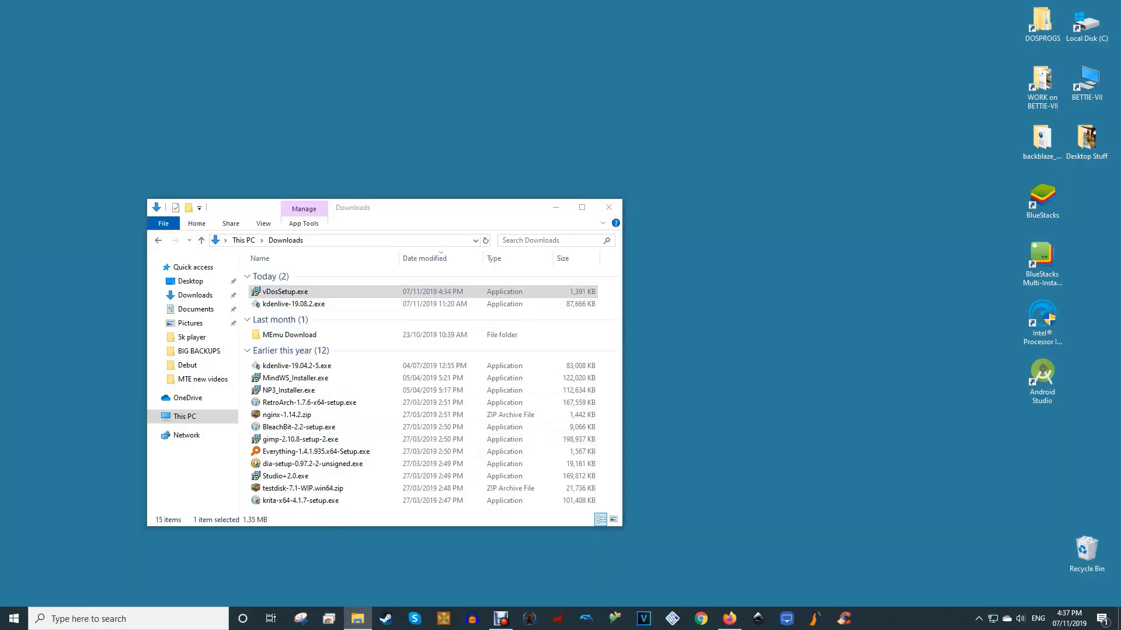
click(555, 207)
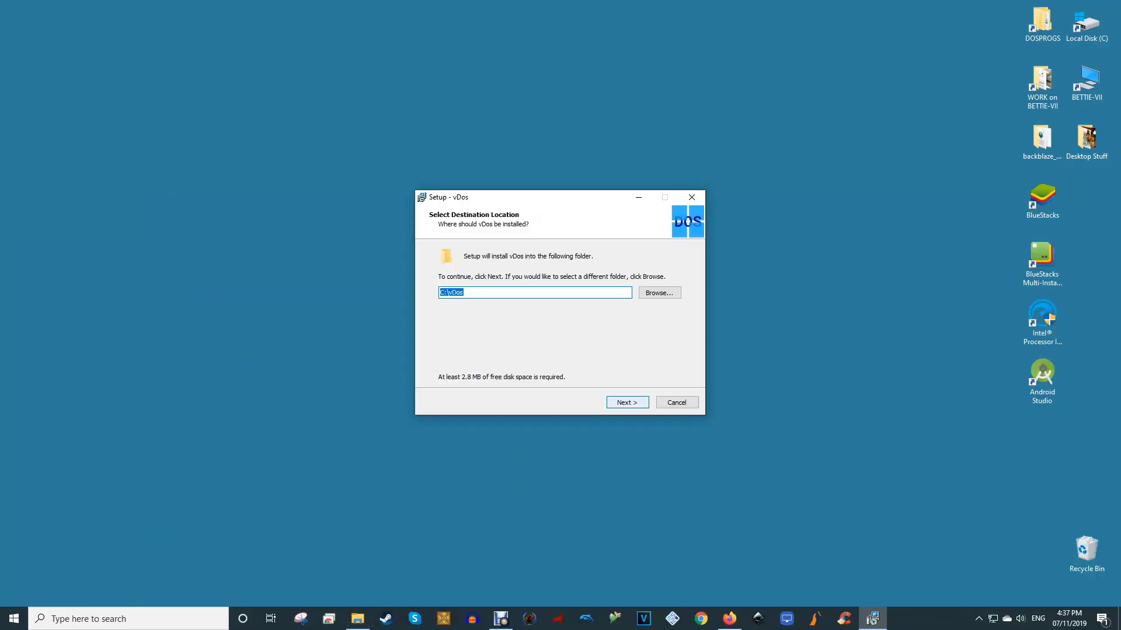
Install vDos into C:\vDos, updating the Base edition to version 2019.05.01 and creating Windows Start Menu items.
key(Return)
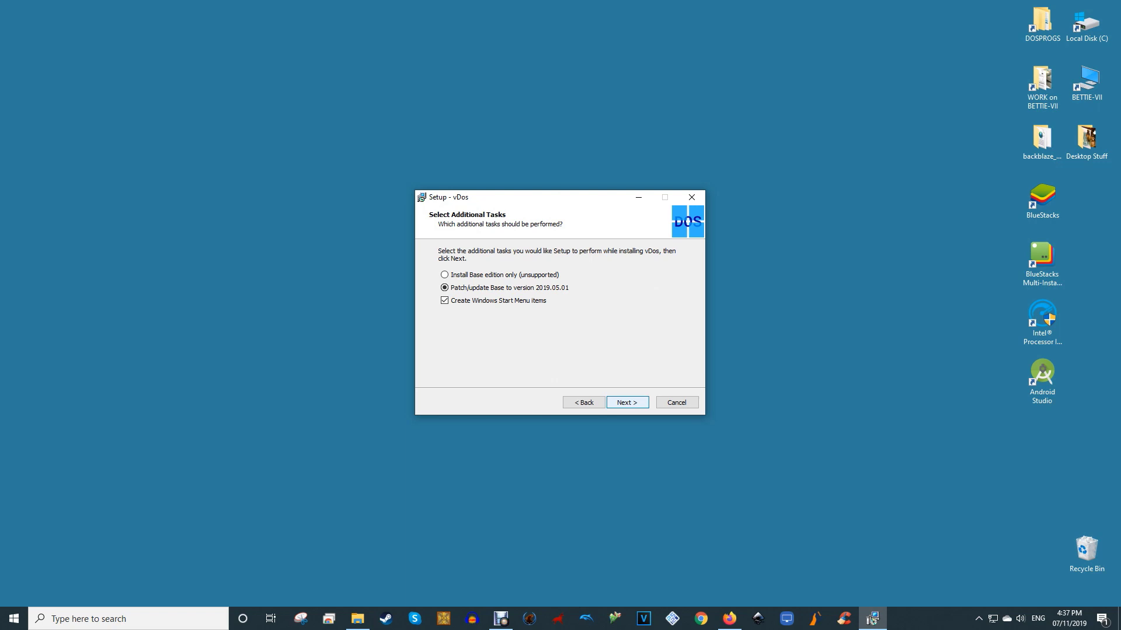
key(Return)
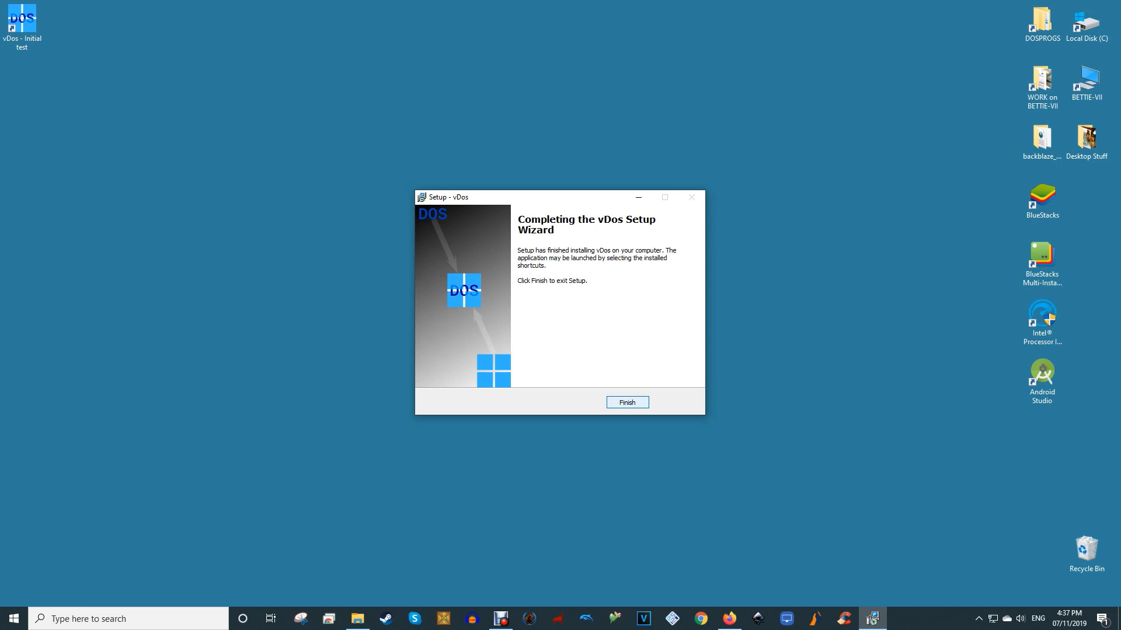
key(Return)
Run the vDos initial test, open the MAILING database in the DataPerfect demo, and exit the demo.
key(Return)
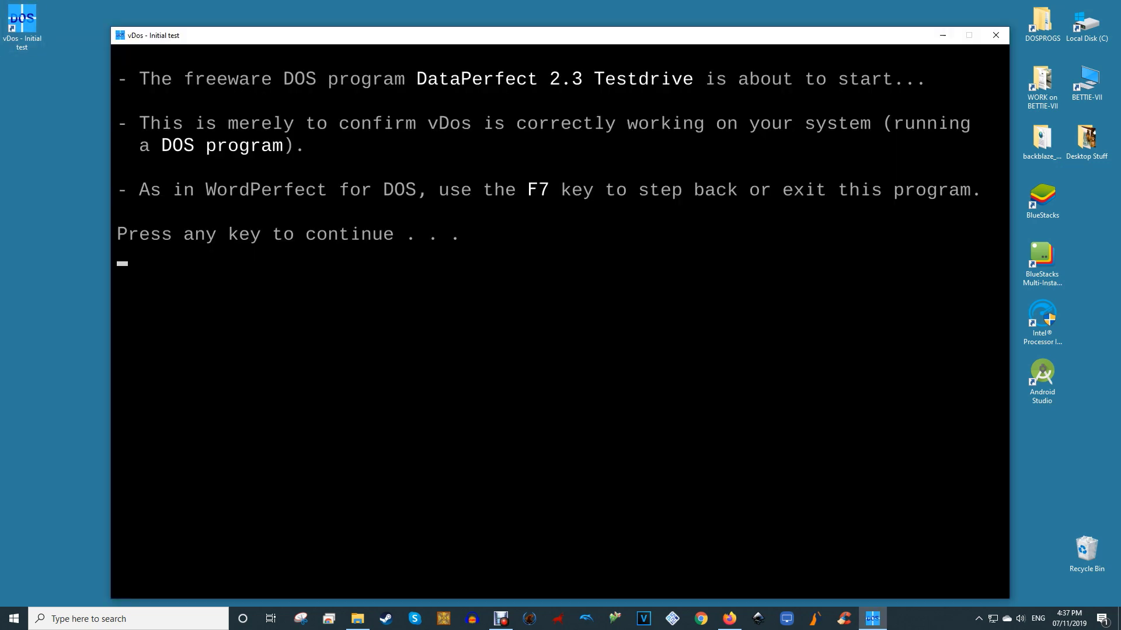
drag(280, 40, 237, 26)
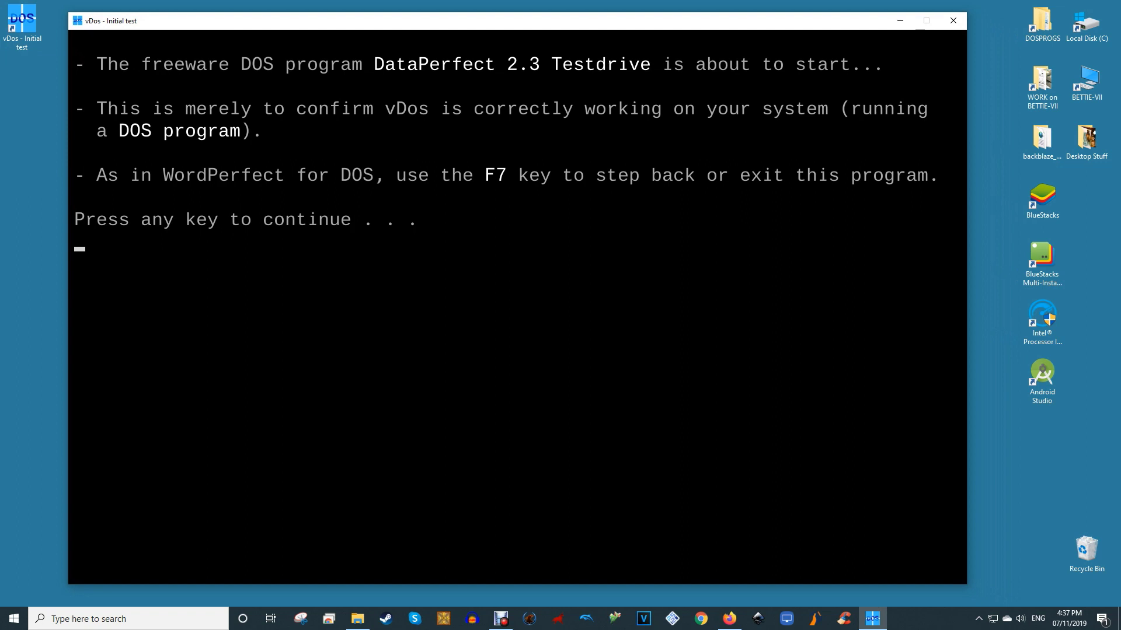
key(Return)
key(Down)
key(Down)
key(Down)
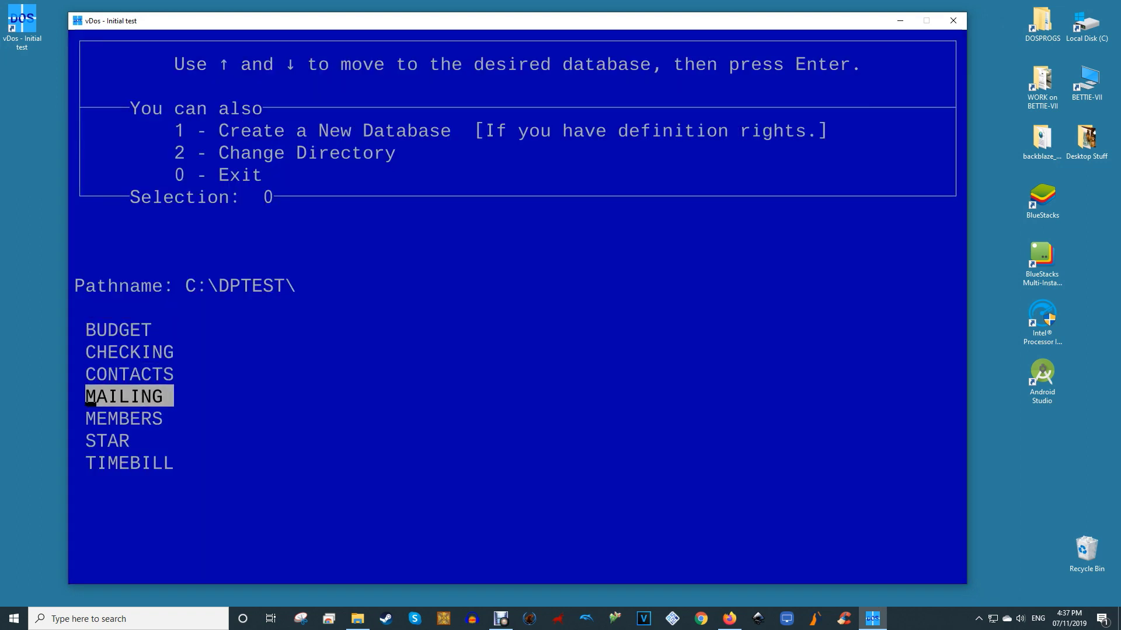
key(Return)
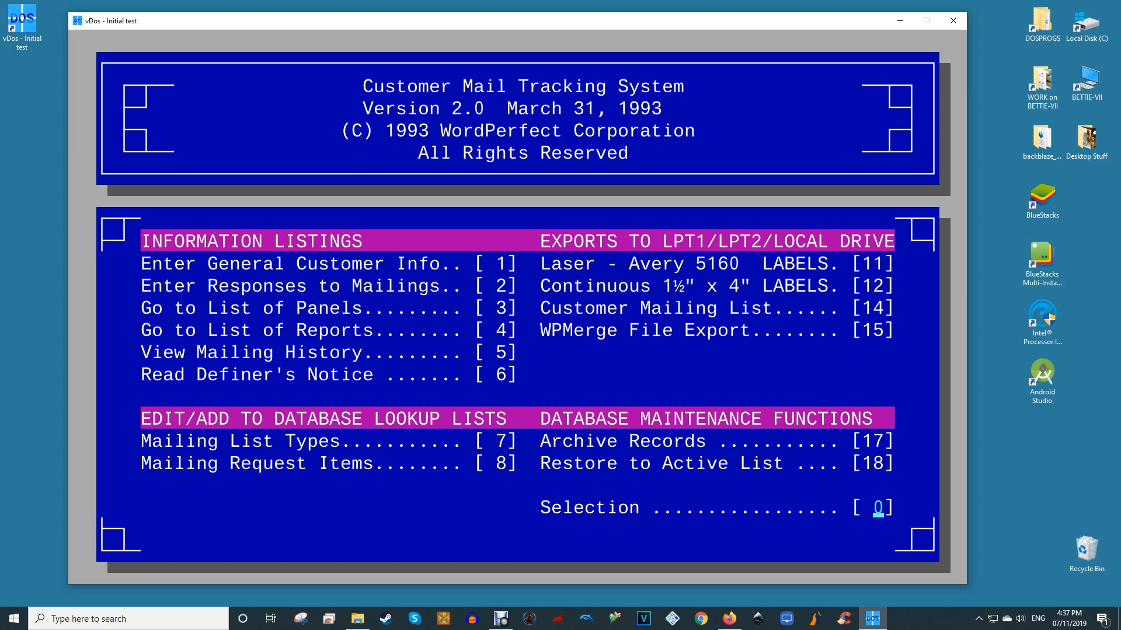
key(Return)
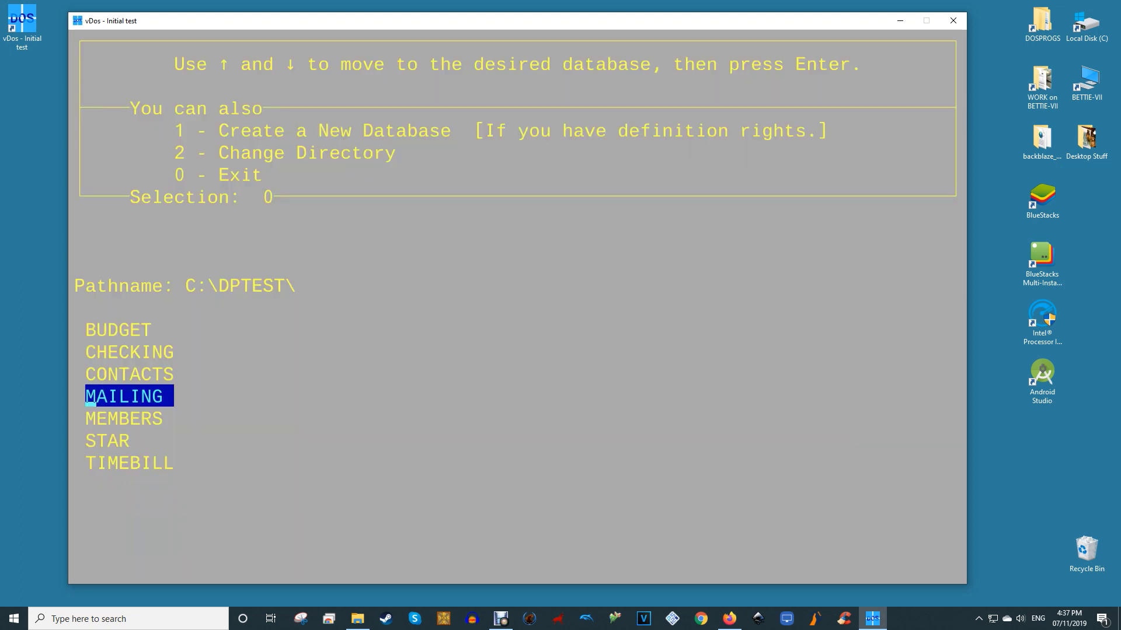
key(Escape)
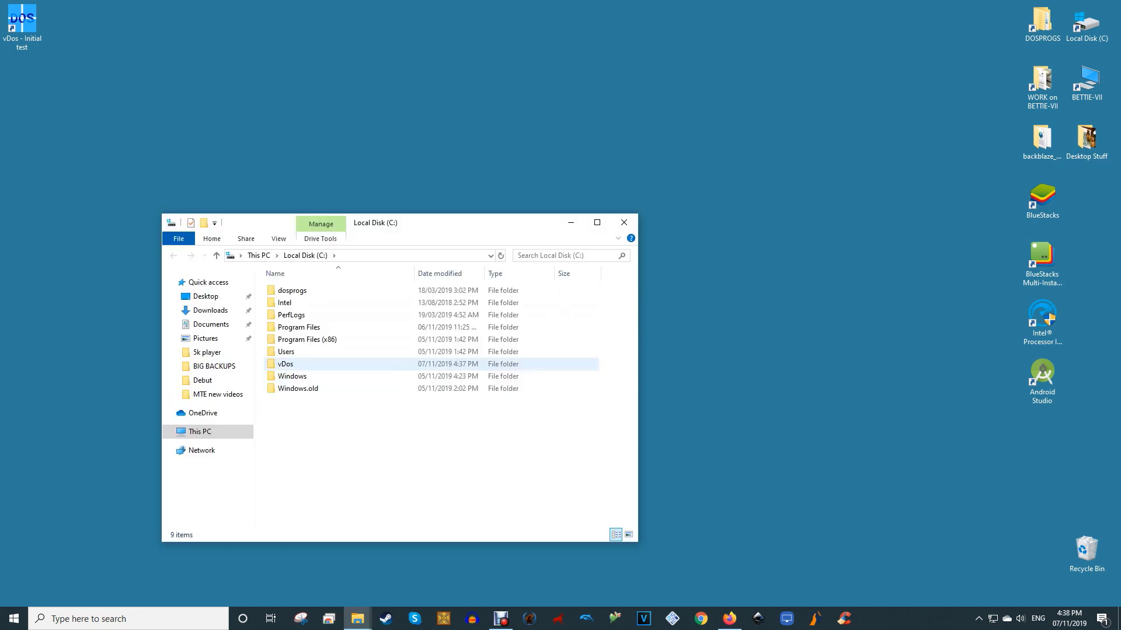
Open autoexec.txt from the vDos folder on Local Disk (C:) for editing.
key(Return)
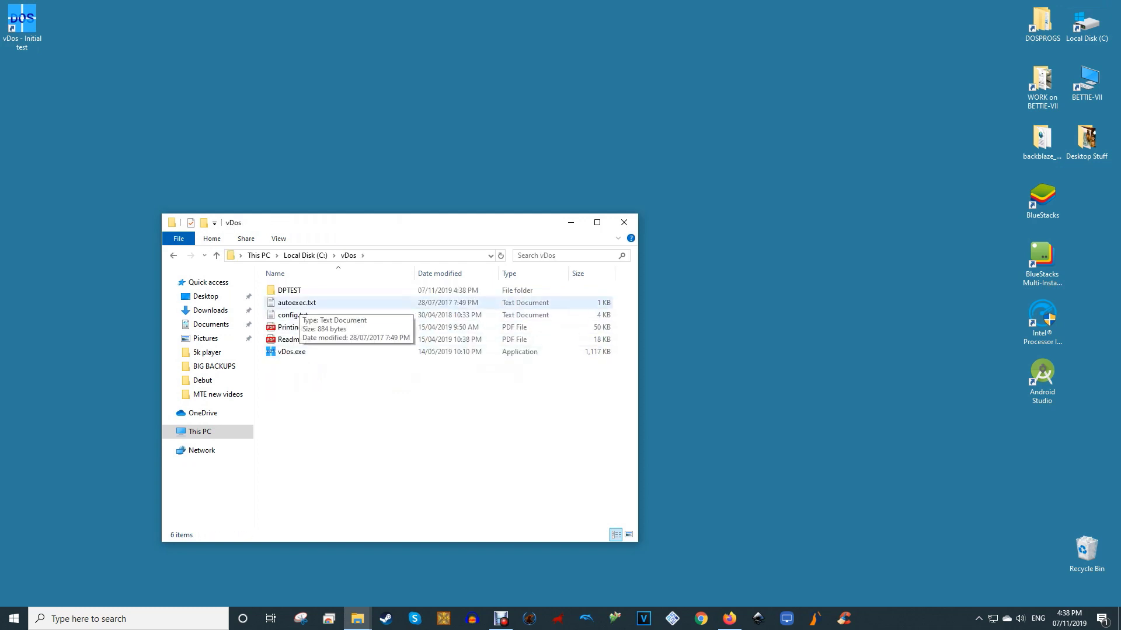
double_click(296, 302)
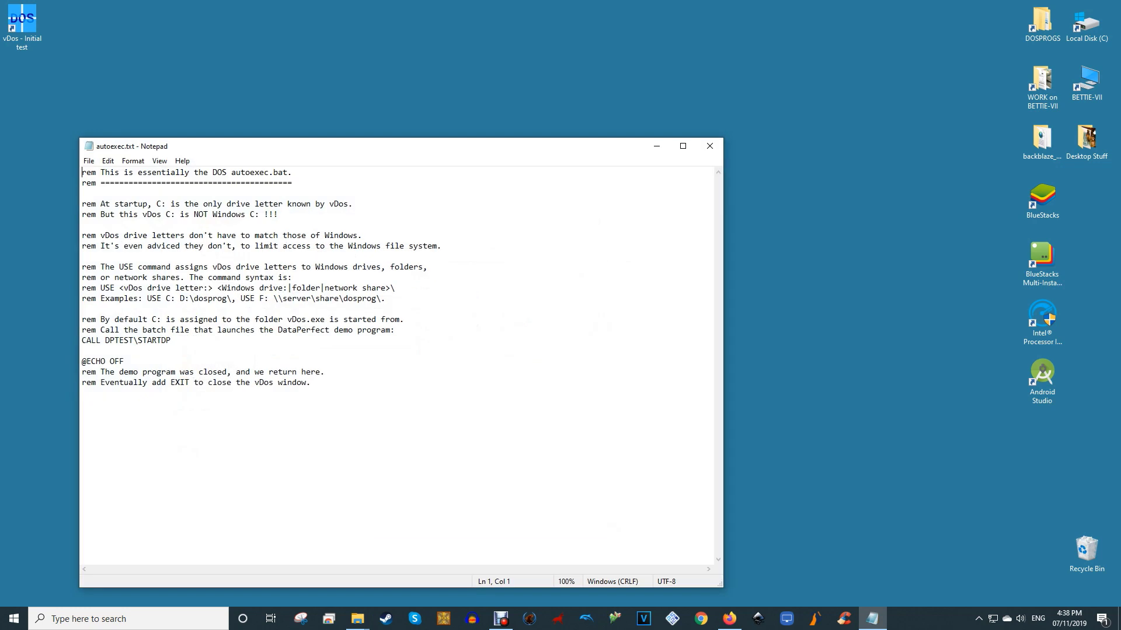
drag(374, 146, 542, 96)
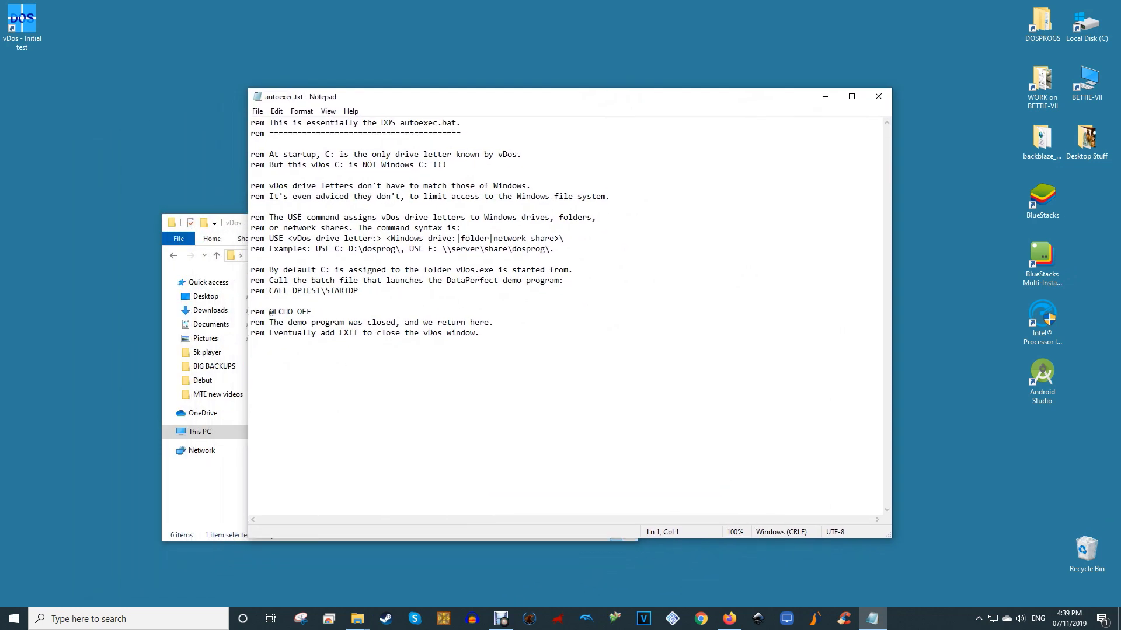
Delete all the text in autoexec.txt and close the file with the changes saved.
key(ctrl+End)
key(shift+Up)
key(shift+Up)
key(shift+Up)
key(shift+Up)
key(shift+Up)
key(shift+Up)
key(shift+Up)
key(shift+Up)
key(shift+Up)
key(shift+Up)
key(shift+Up)
key(shift+Up)
key(shift+Up)
key(shift+Up)
key(shift+Up)
key(shift+Up)
key(shift+Up)
key(shift+Up)
key(shift+Up)
key(shift+Up)
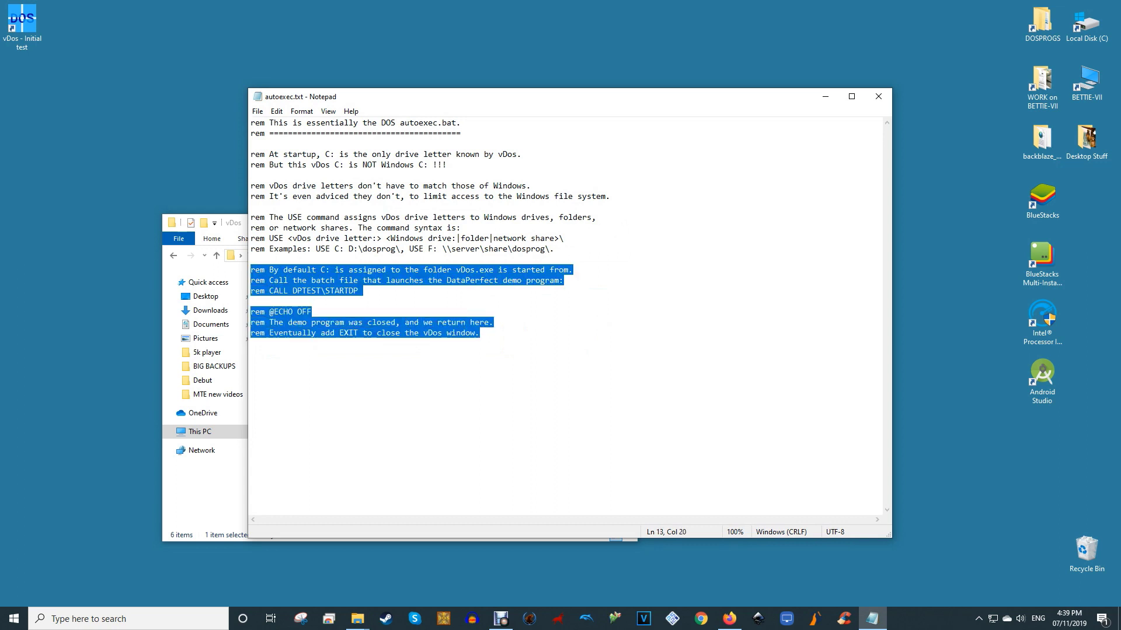
key(shift+Home)
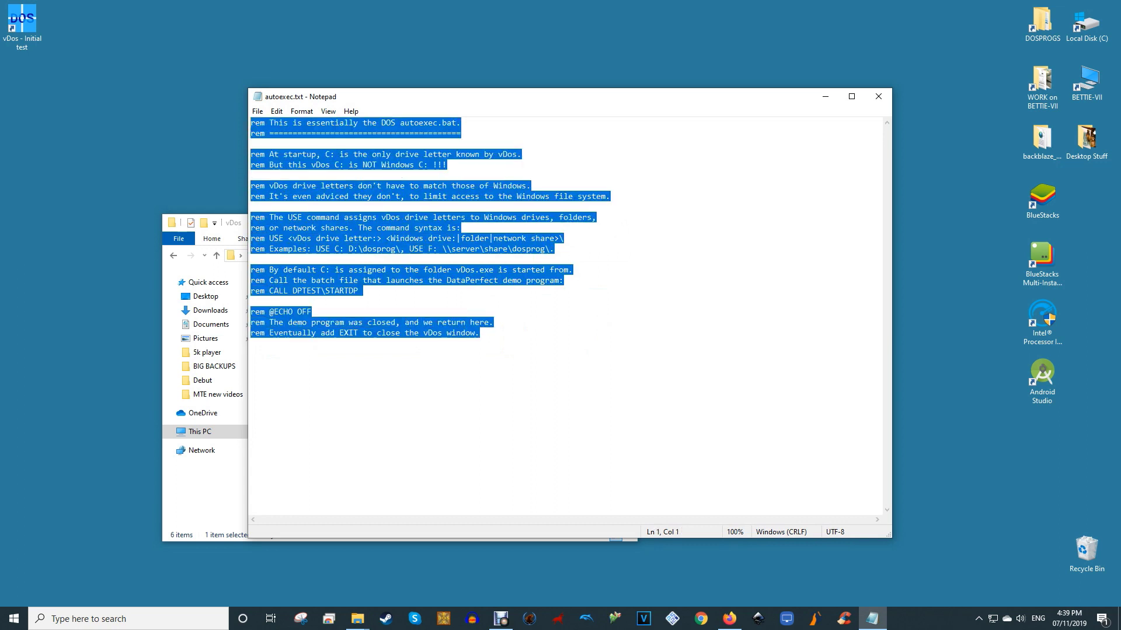
key(Delete)
click(878, 96)
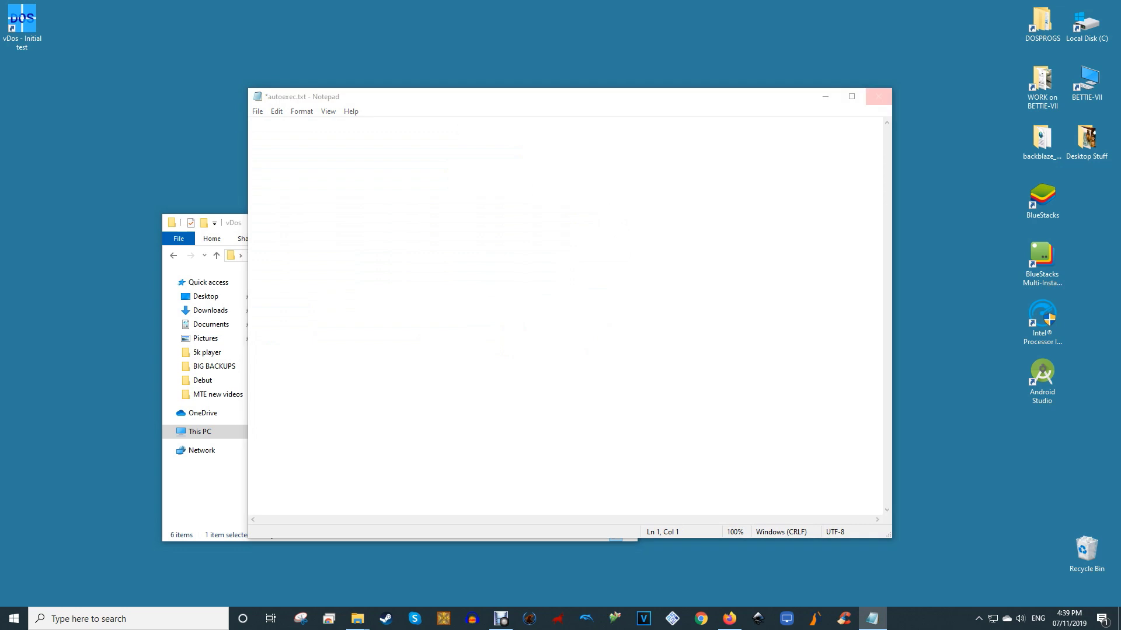
click(528, 316)
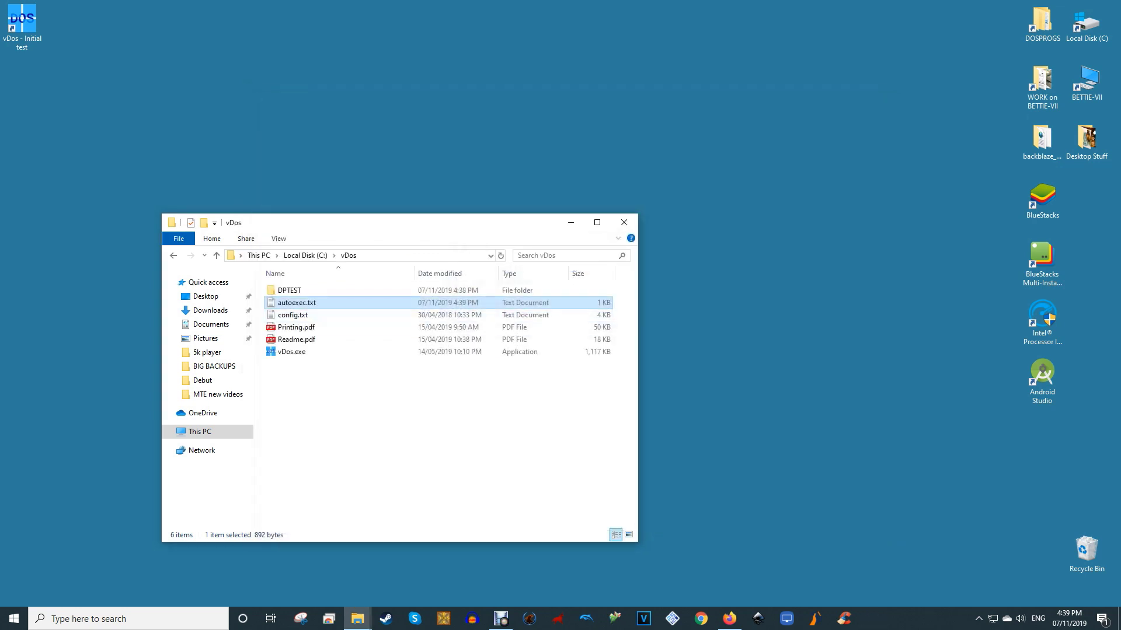
Run vDos.exe from the vDos folder, list the C:\ directory at its prompt, and close vDos.
click(292, 352)
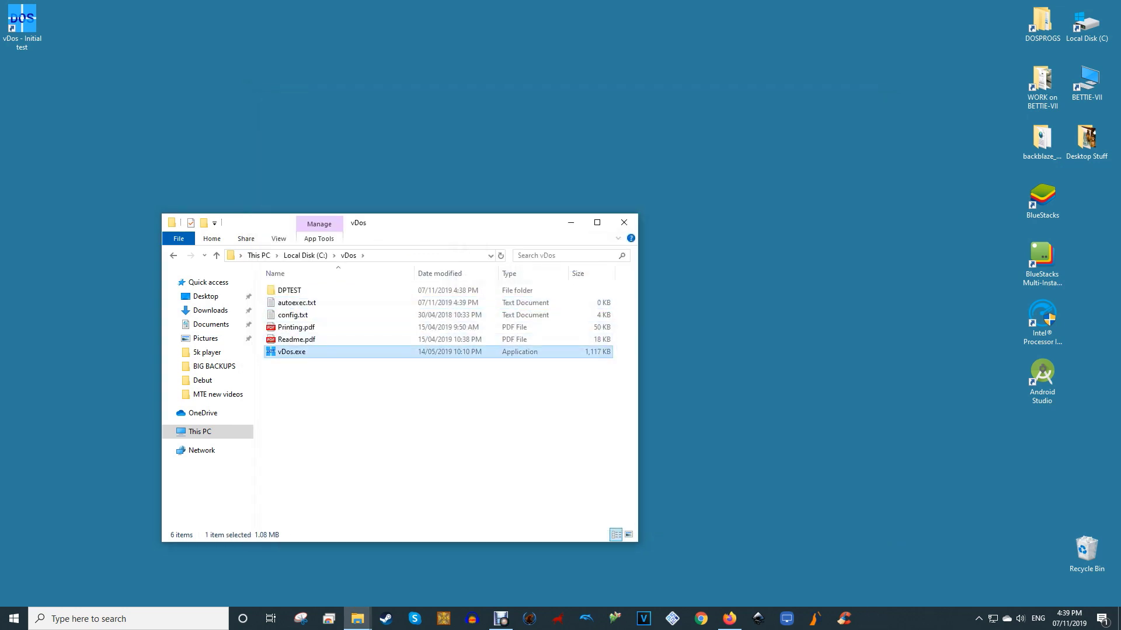
key(Return)
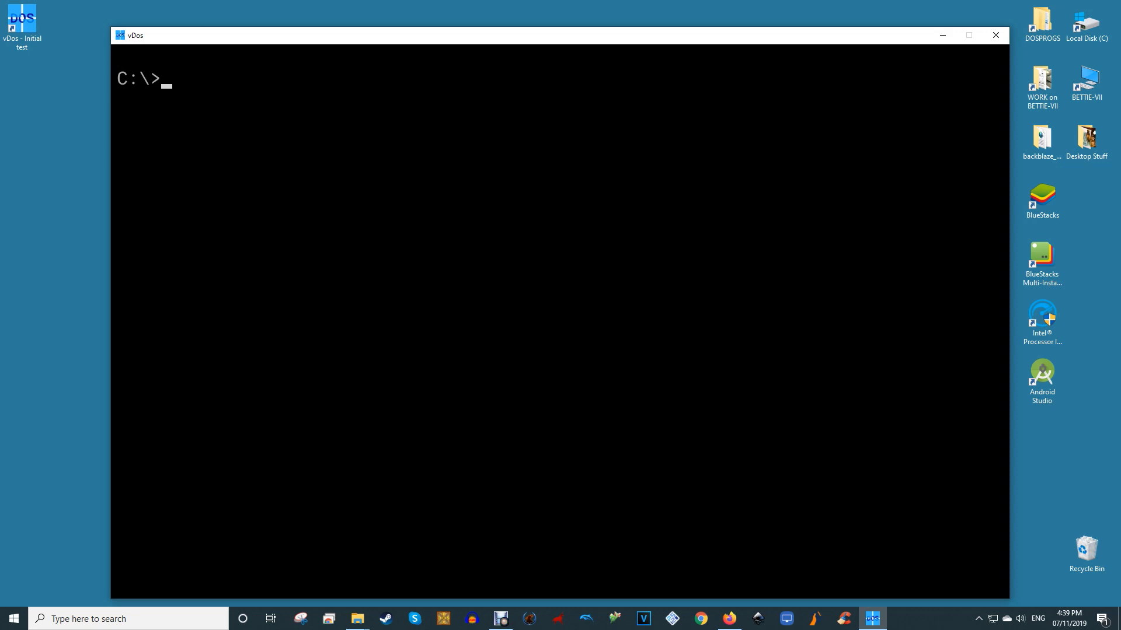
text(dir)
key(Return)
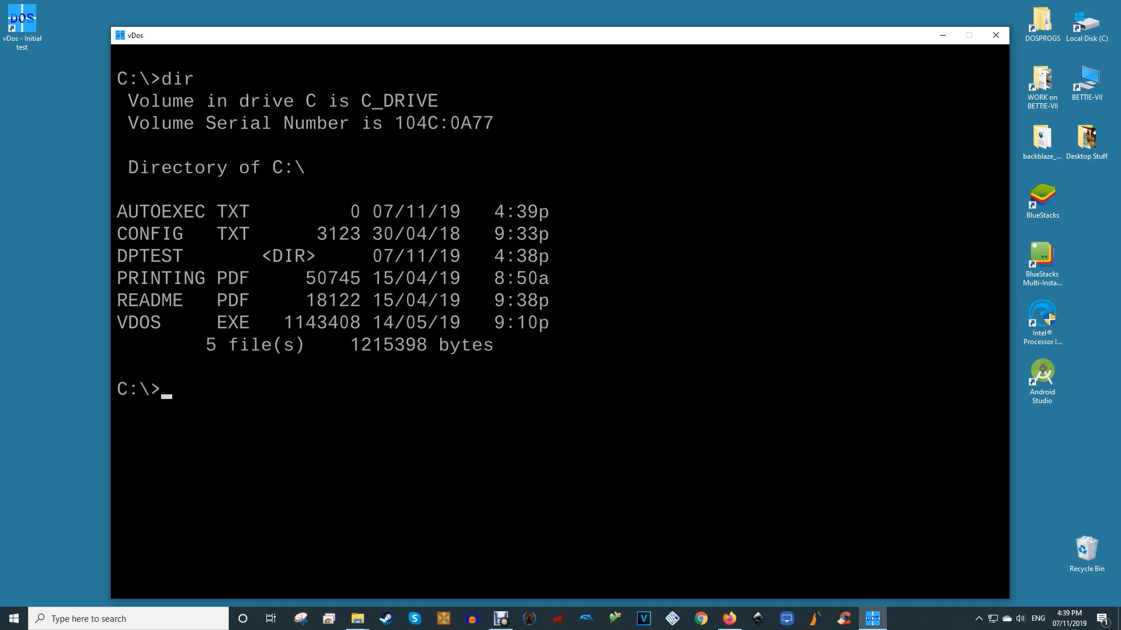
key(alt+F4)
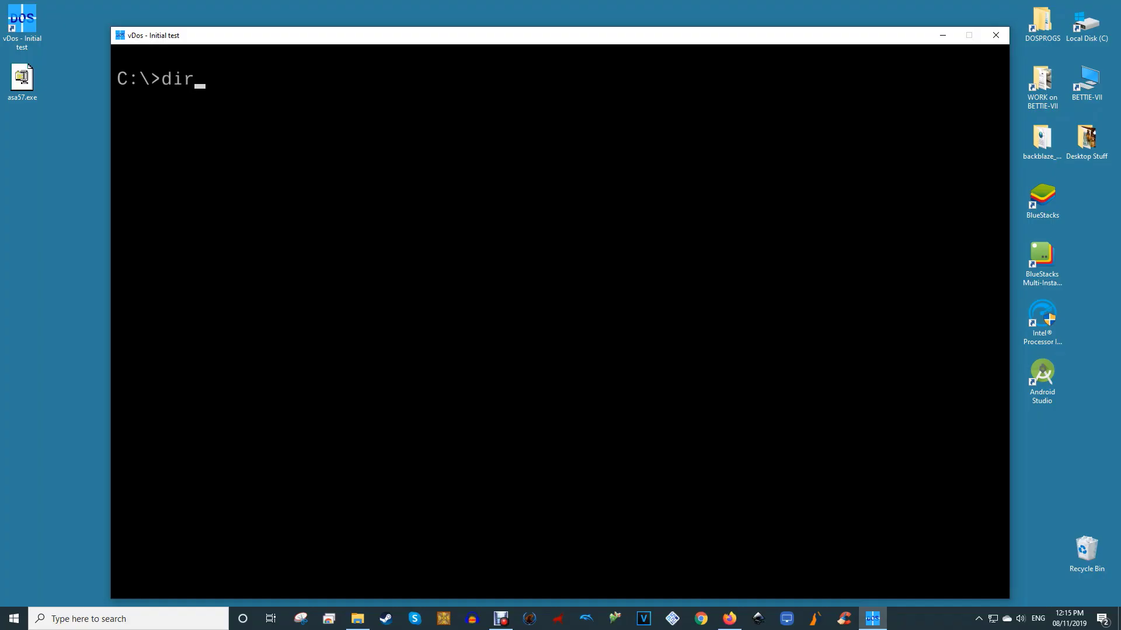
List the contents of the C:\ directory at the vDos prompt.
key(Return)
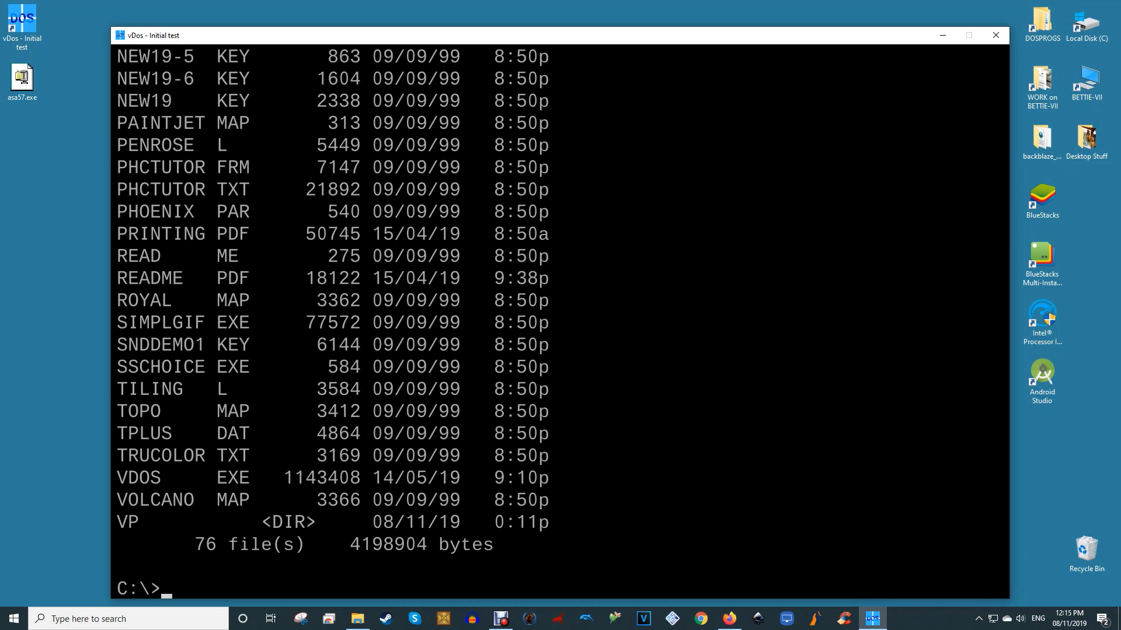
text(cd ase)
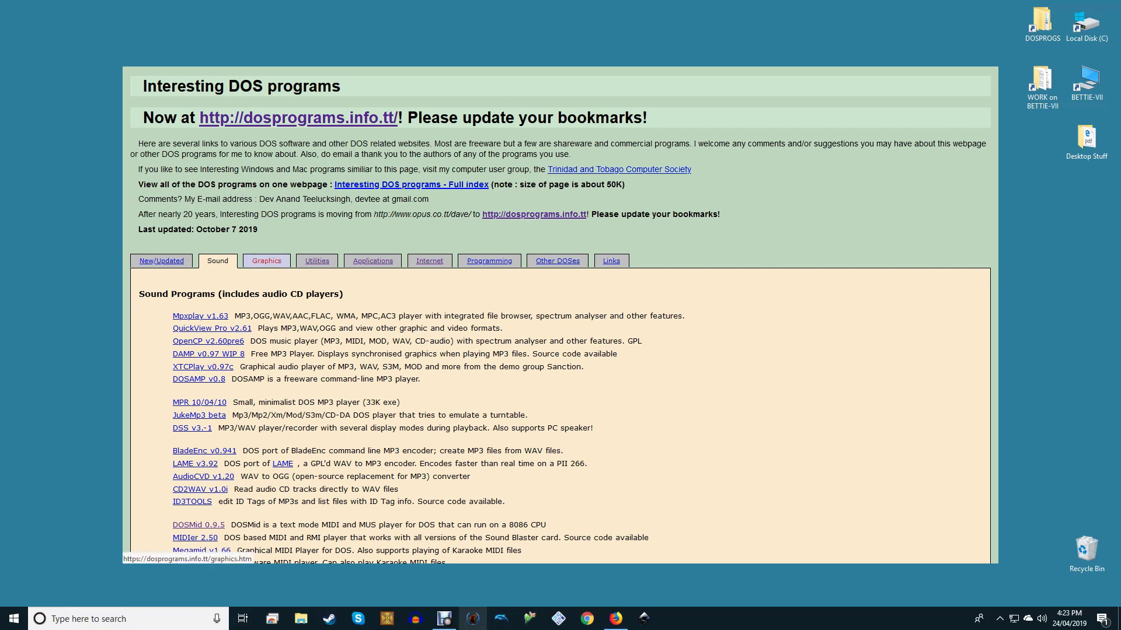
Browse the Graphics and Utilities categories of the Interesting DOS programs website.
click(266, 261)
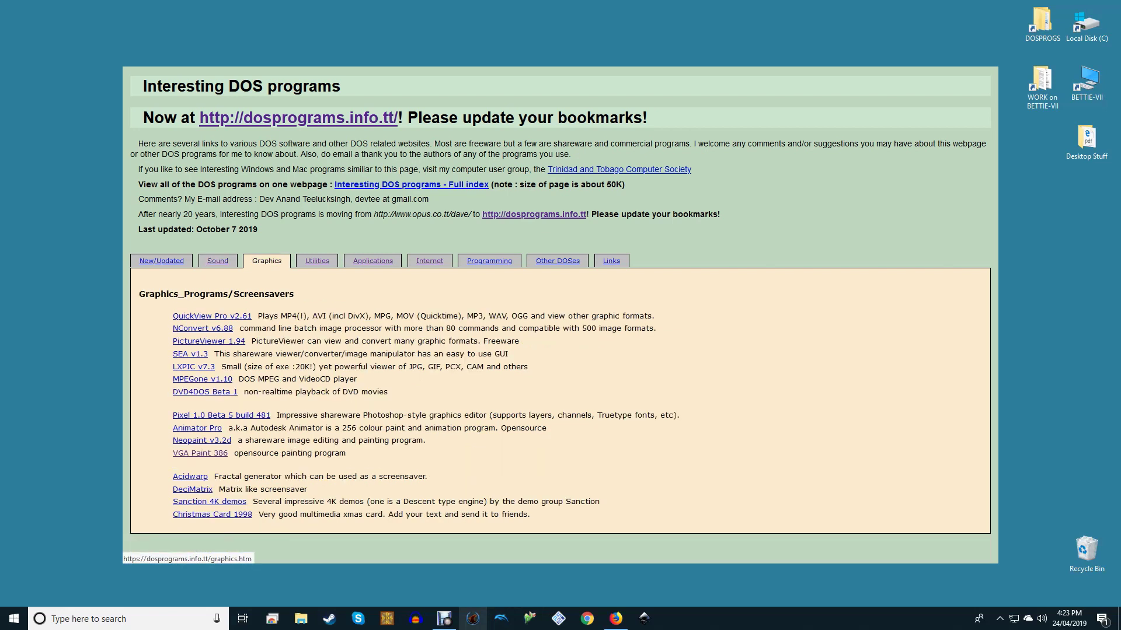
click(317, 260)
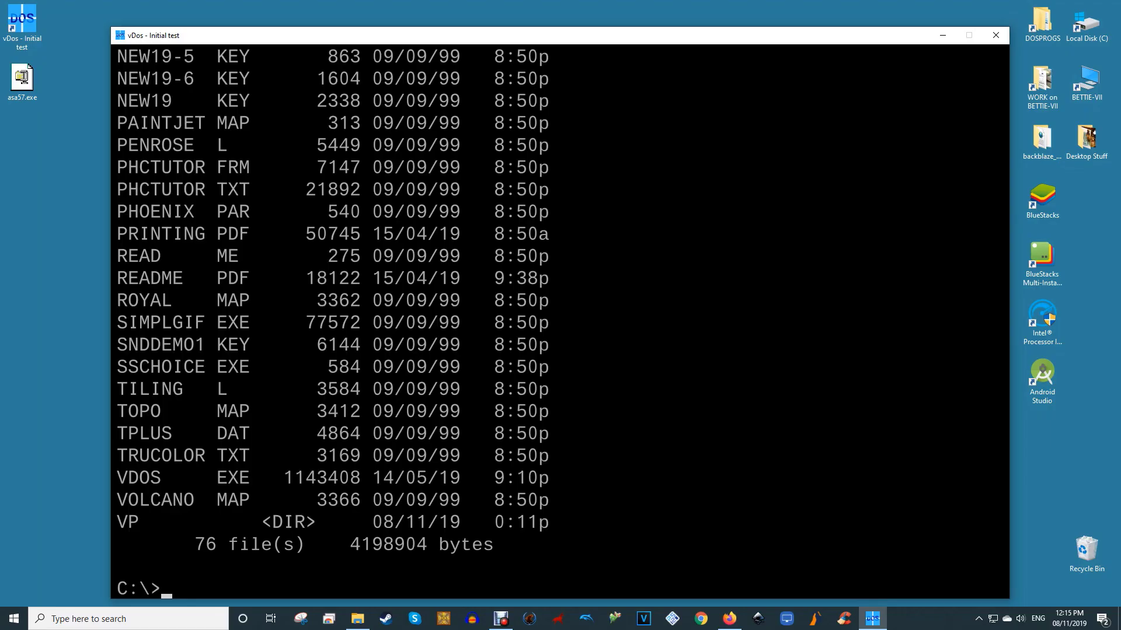
Change to the aseasyas directory in vDos, list its files, and run its install program.
text(cd aseasyas)
key(Return)
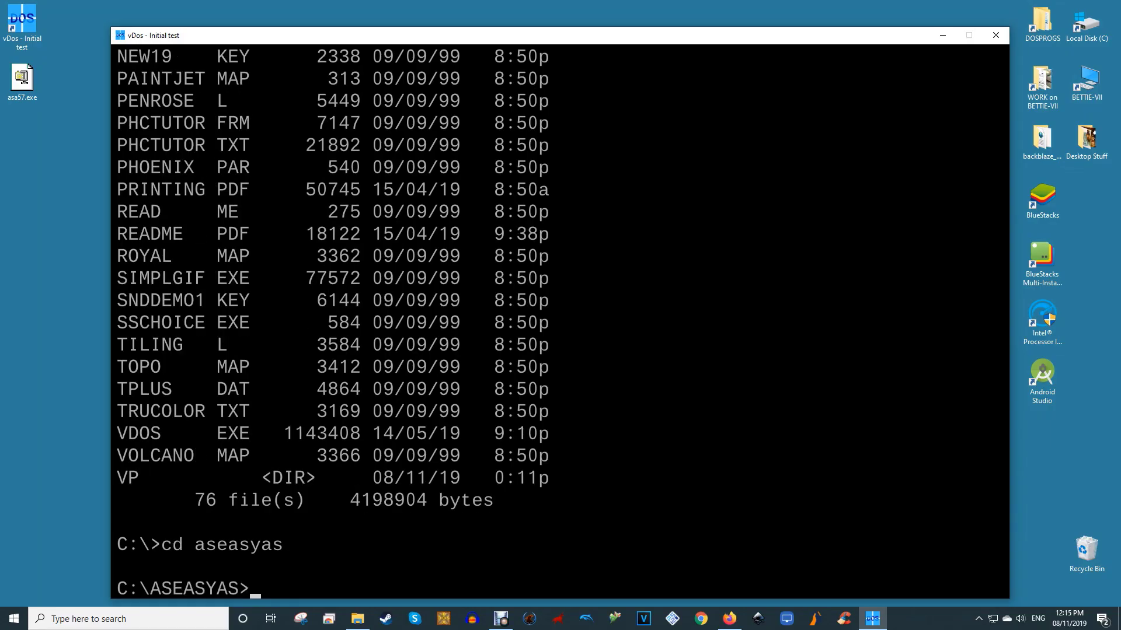
text(dir)
key(Return)
text(install)
key(Return)
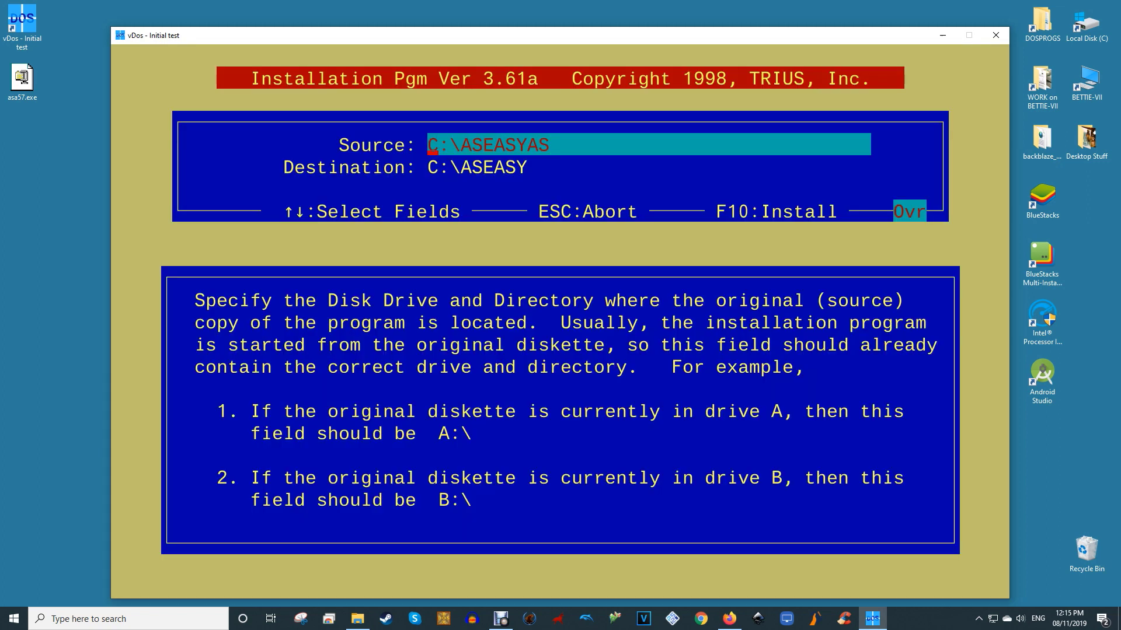
Install the program from C:\ASEASYAS to C:\AS and enter Make Tech Easier as the company name.
key(Down)
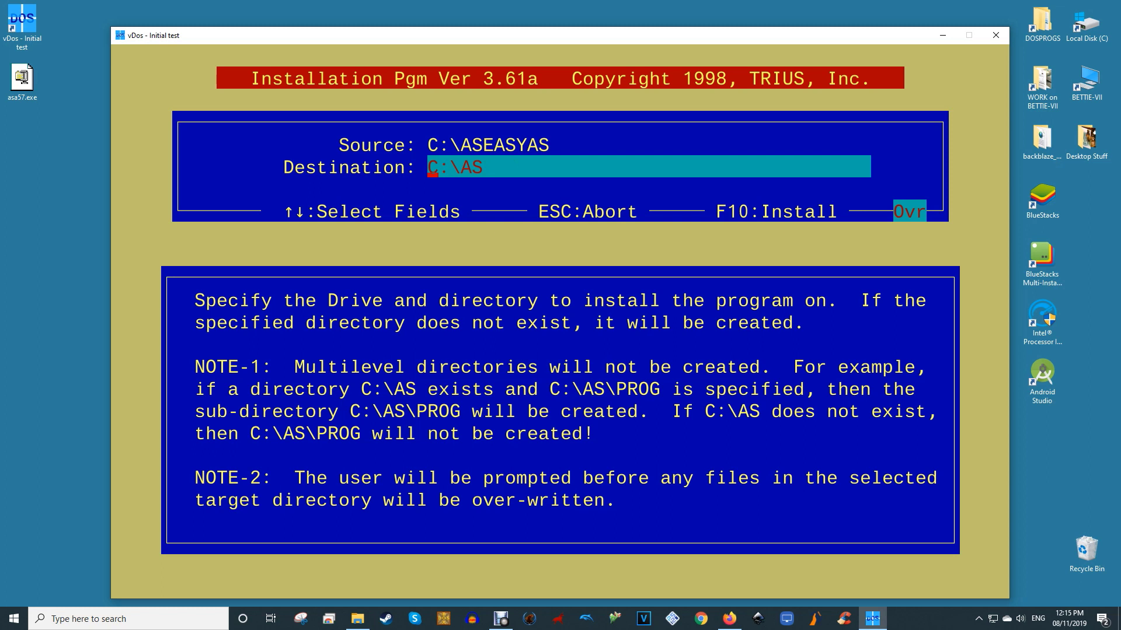
key(F10)
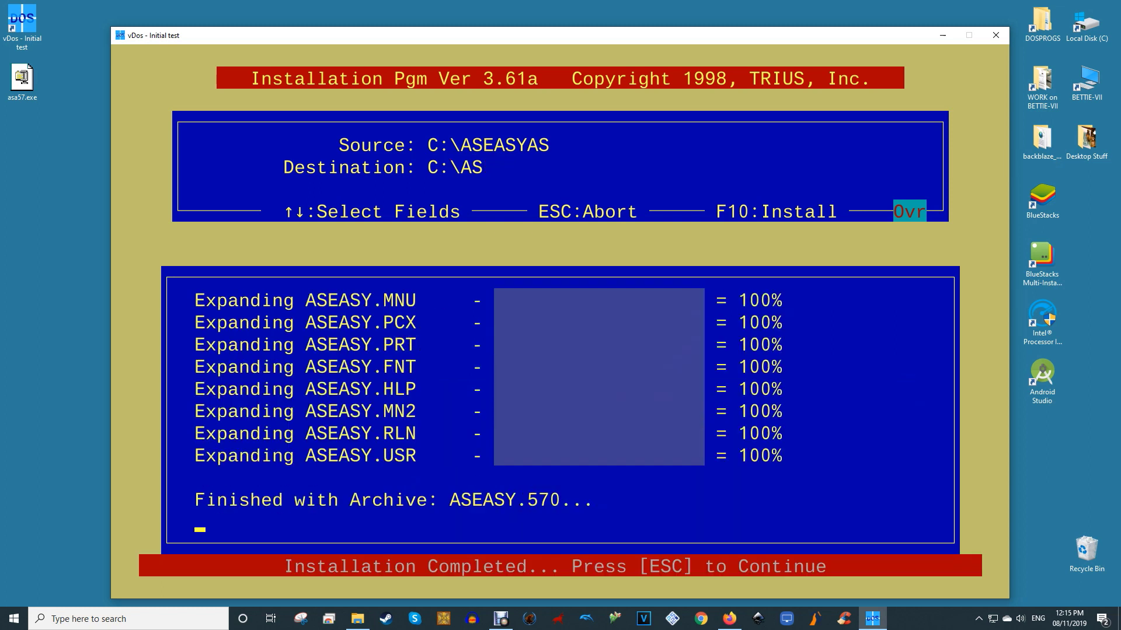
key(Escape)
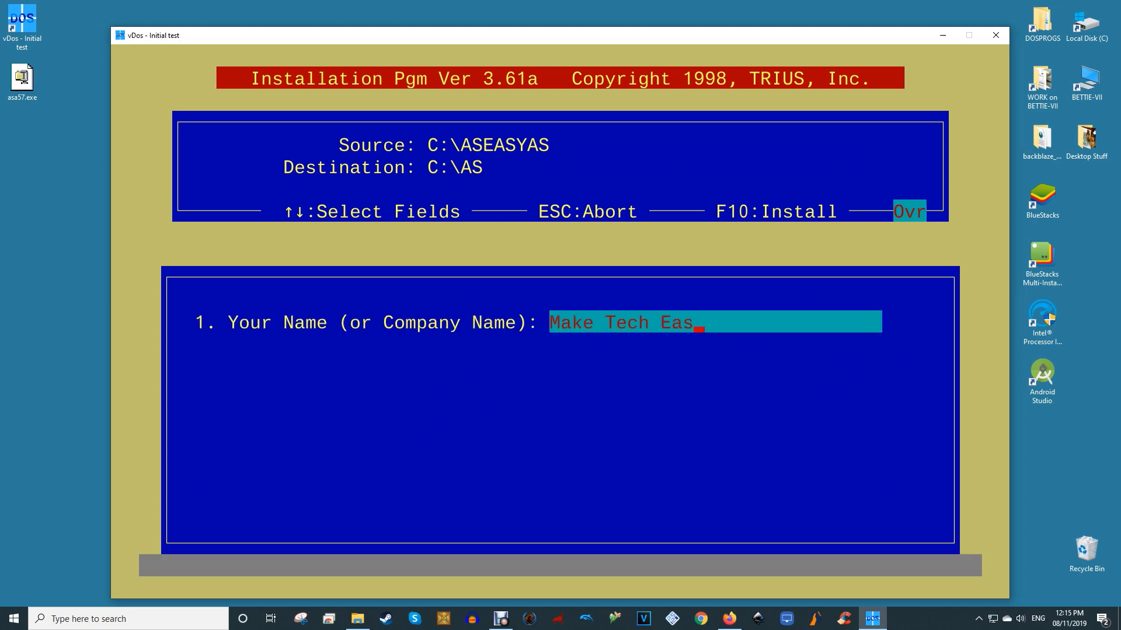
text(Make Tech Easier)
key(Return)
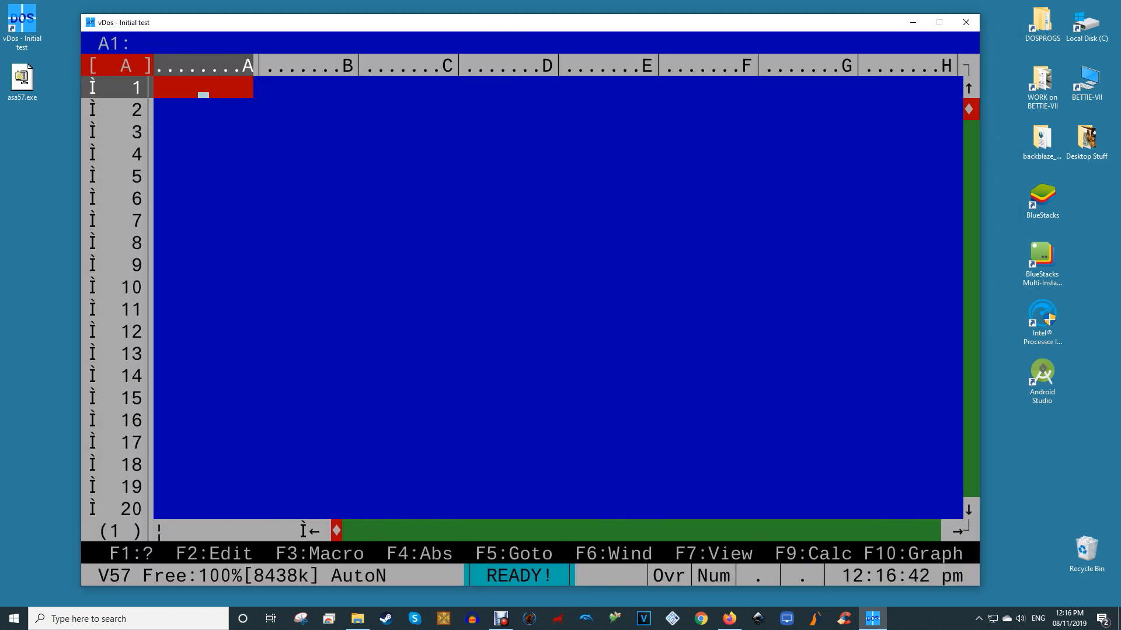
Enter the values 34, 34 and 23 in spreadsheet cells A1 through A3.
text(34)
key(Return)
key(Down)
text(34)
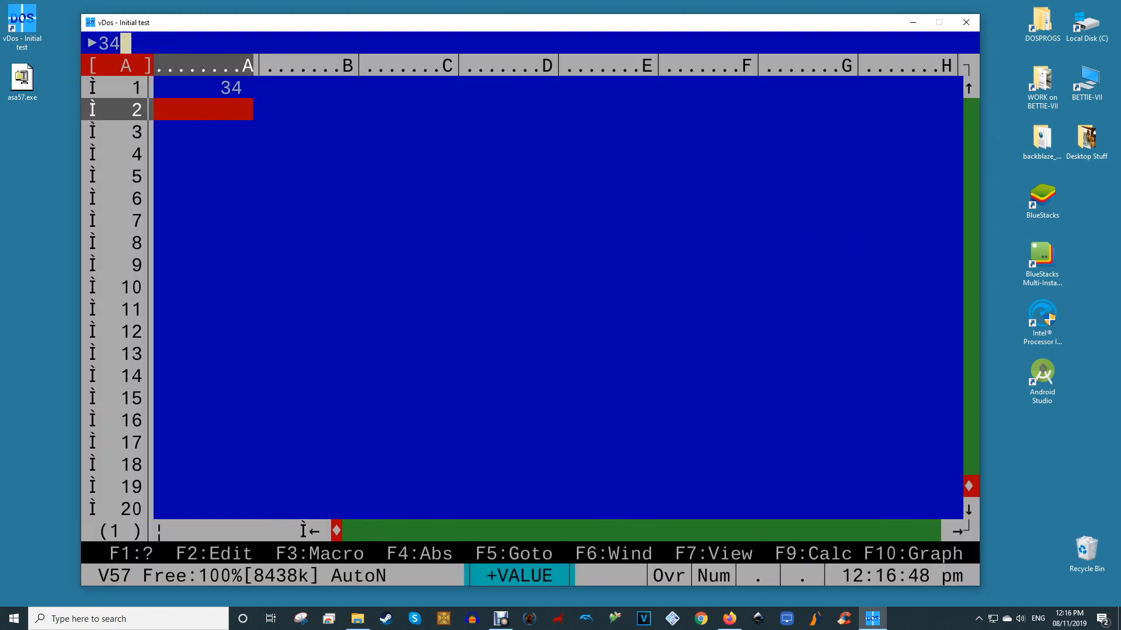
key(Return)
key(Down)
text(23)
key(Return)
Enter 67 in cell B1 and 68 in cell B2.
key(Down)
key(Right)
key(Up)
key(Up)
key(Up)
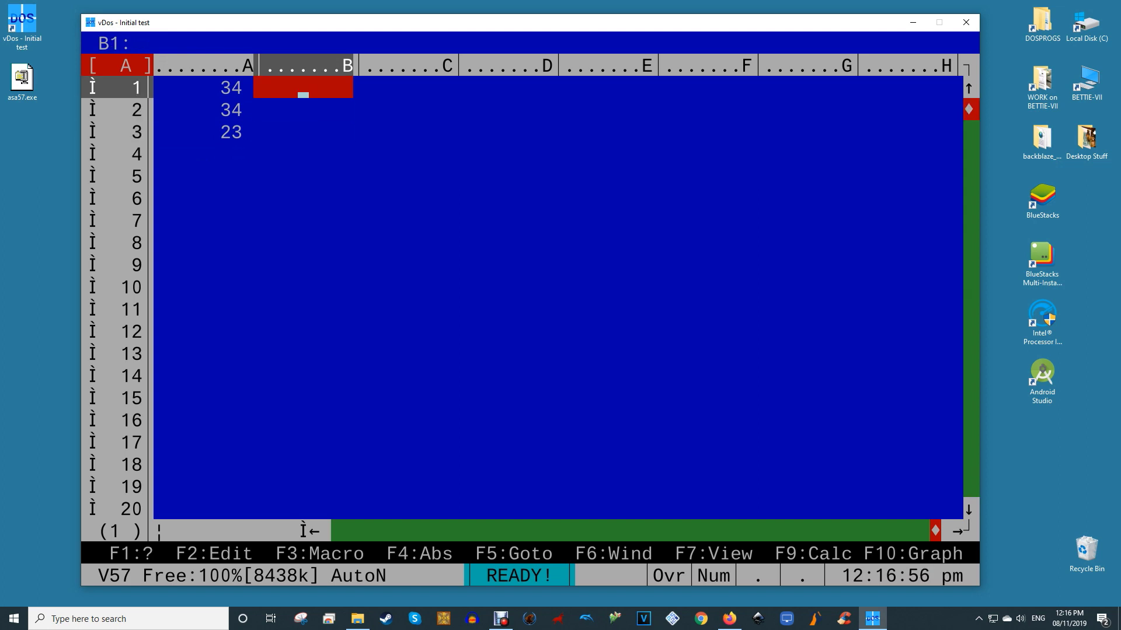
text(67)
key(Return)
key(Down)
text(6)
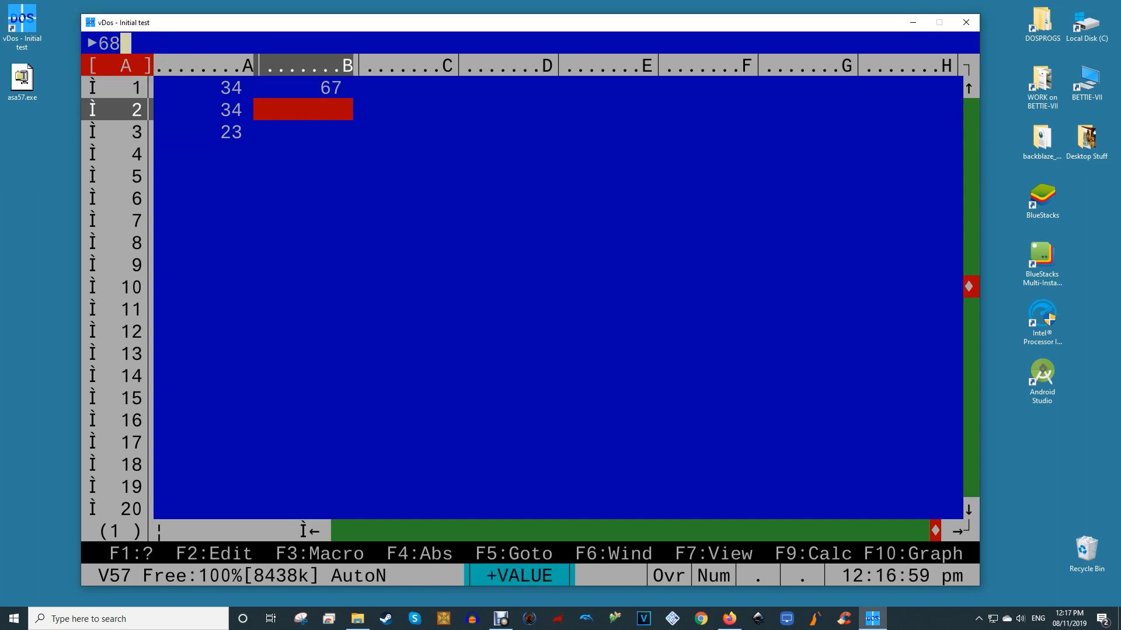